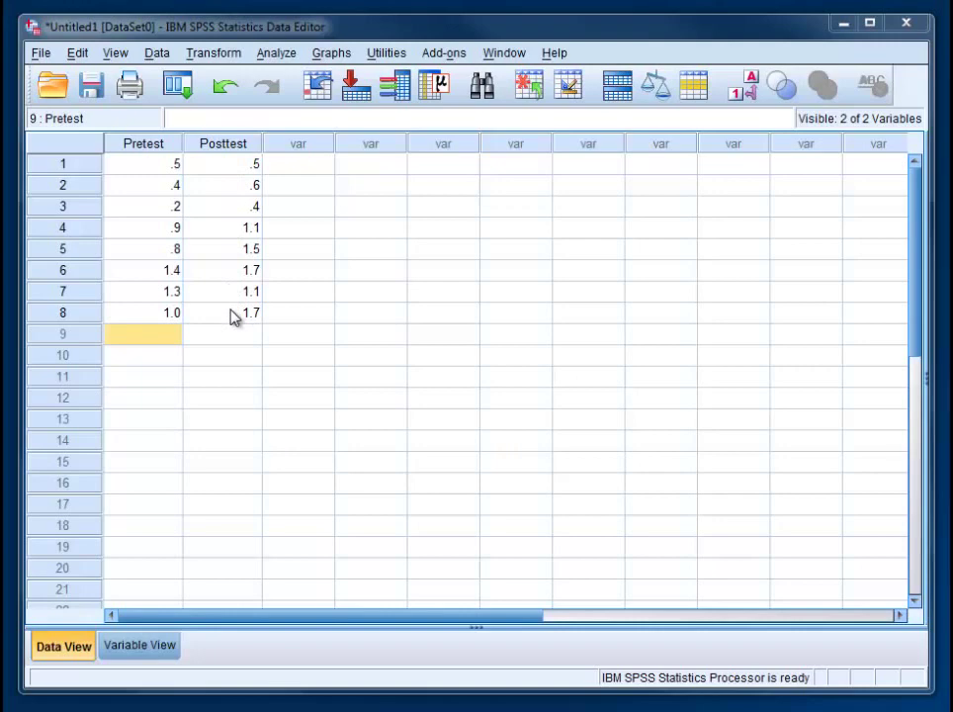
{"action": "left_click", "coordinate": [155, 653]}
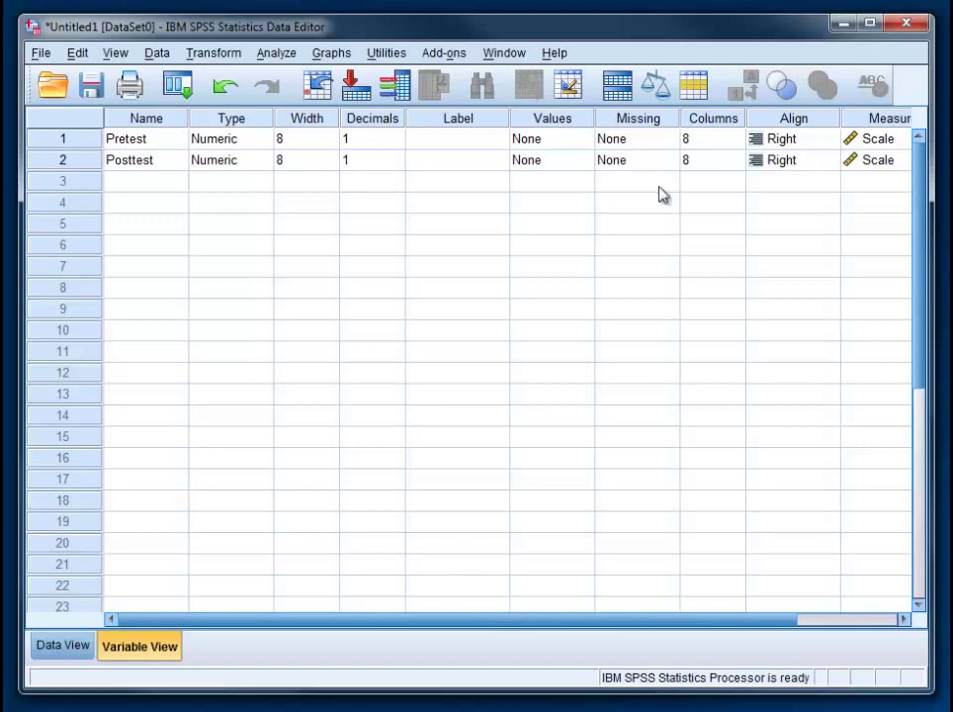
{"action": "left_click", "coordinate": [62, 644]}
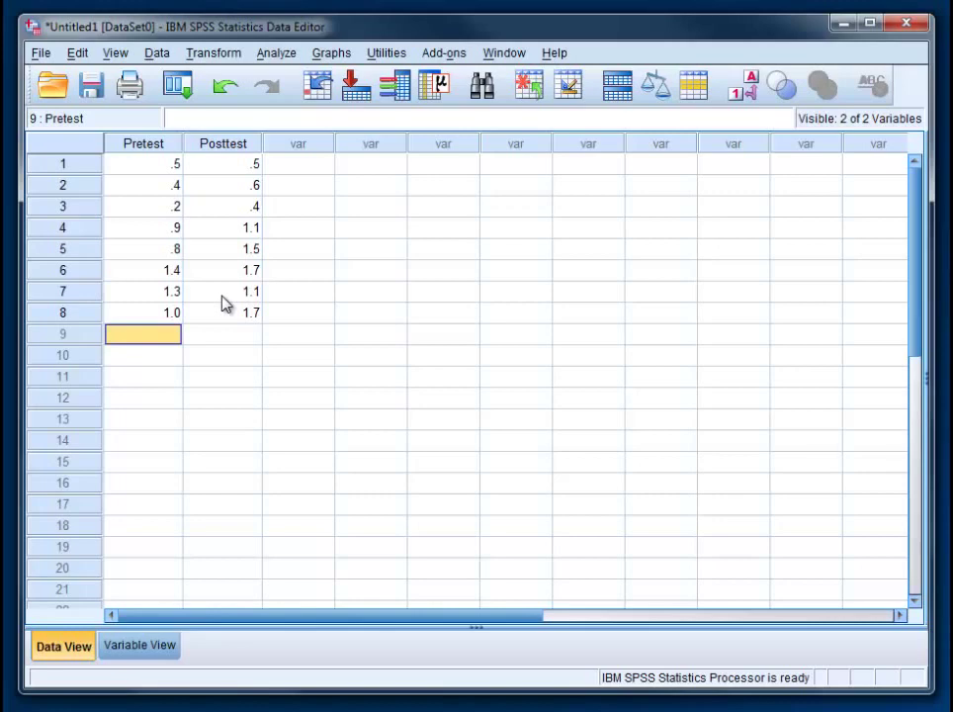
- Compute a new variable named Difference with the expression Posttest - Pretest
{"action": "left_click", "coordinate": [197, 56]}
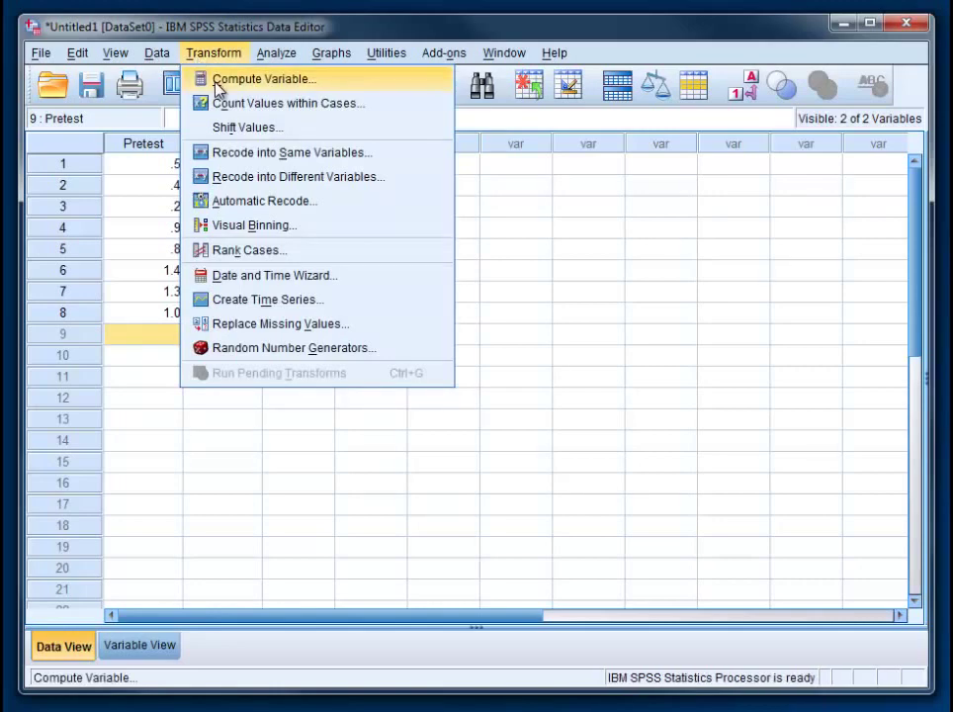
{"action": "left_click", "coordinate": [217, 84]}
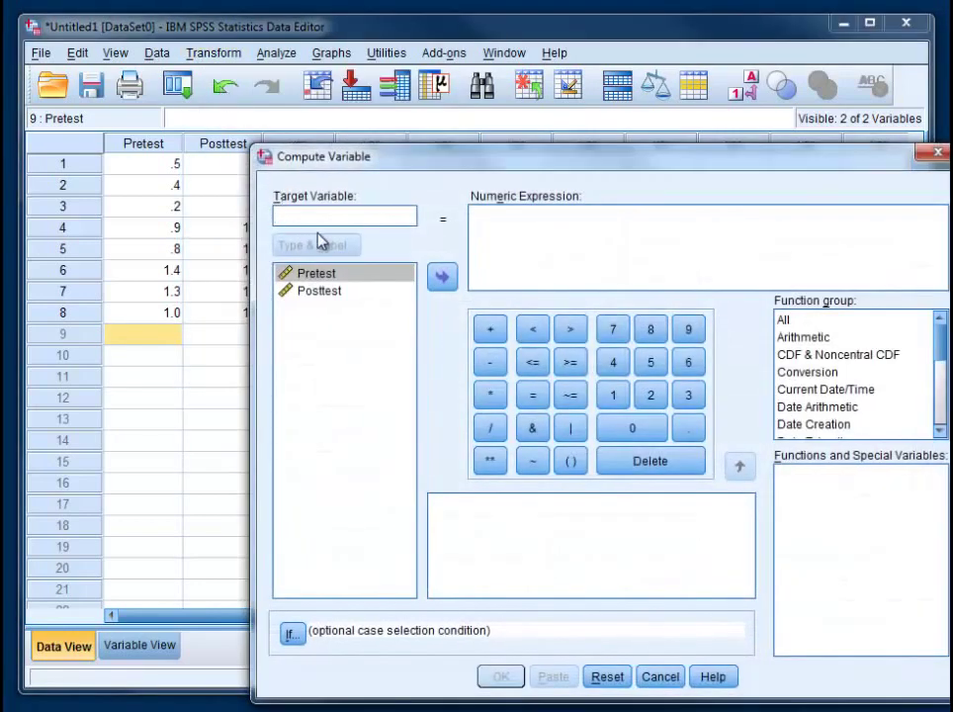
{"action": "type", "text": "Diff"}
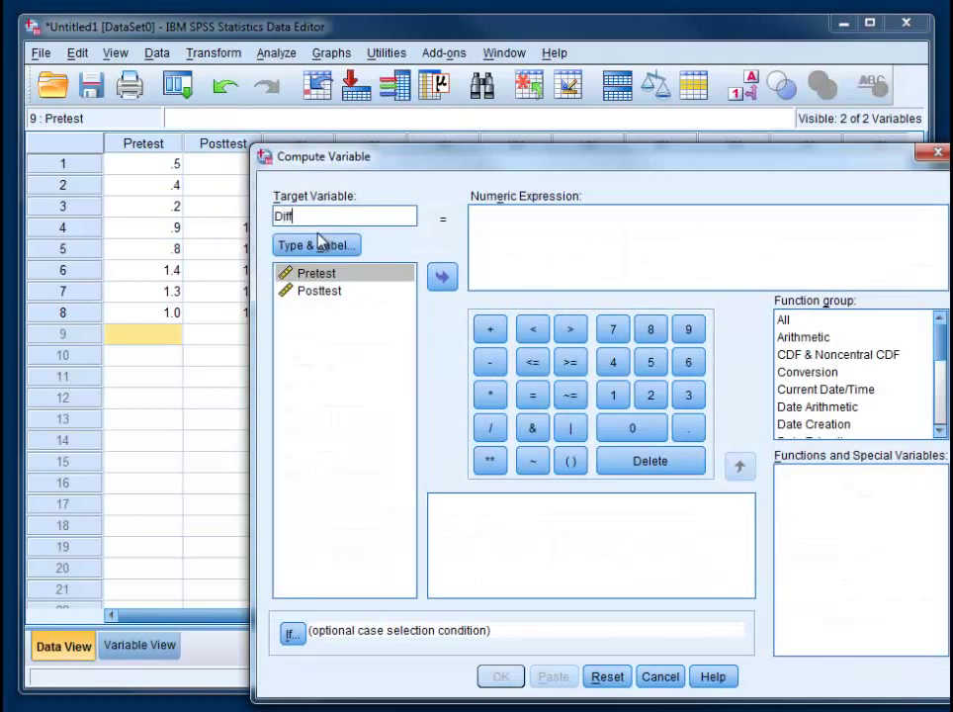
{"action": "type", "text": "erence"}
{"action": "left_click", "coordinate": [486, 219]}
{"action": "left_click", "coordinate": [341, 292]}
{"action": "left_click", "coordinate": [441, 278]}
{"action": "left_click", "coordinate": [489, 362]}
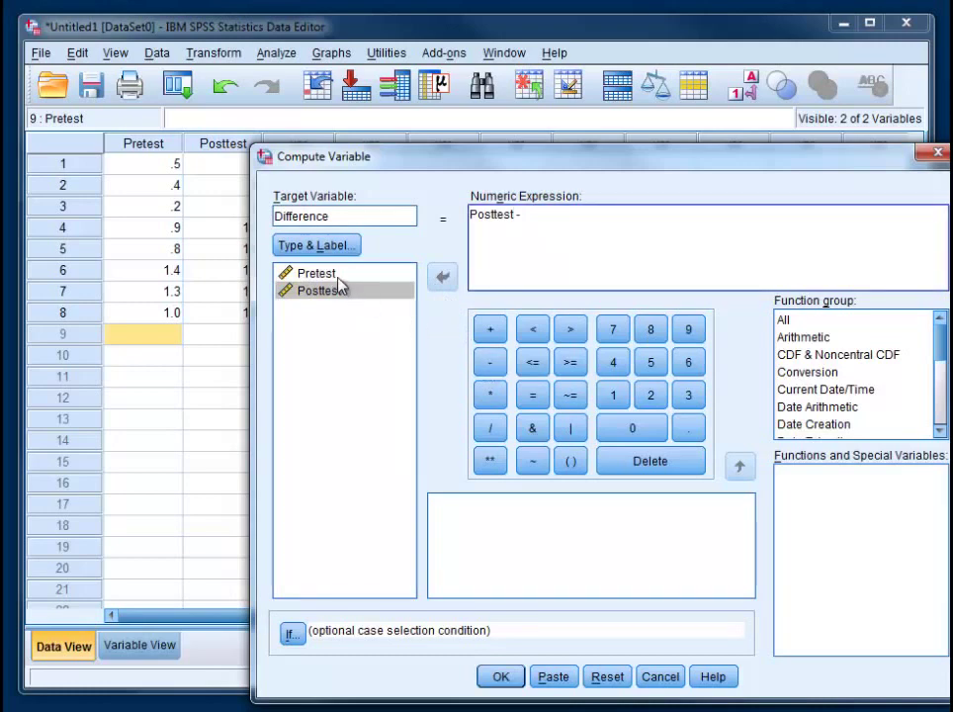
{"action": "left_click", "coordinate": [322, 274]}
{"action": "left_click", "coordinate": [440, 278]}
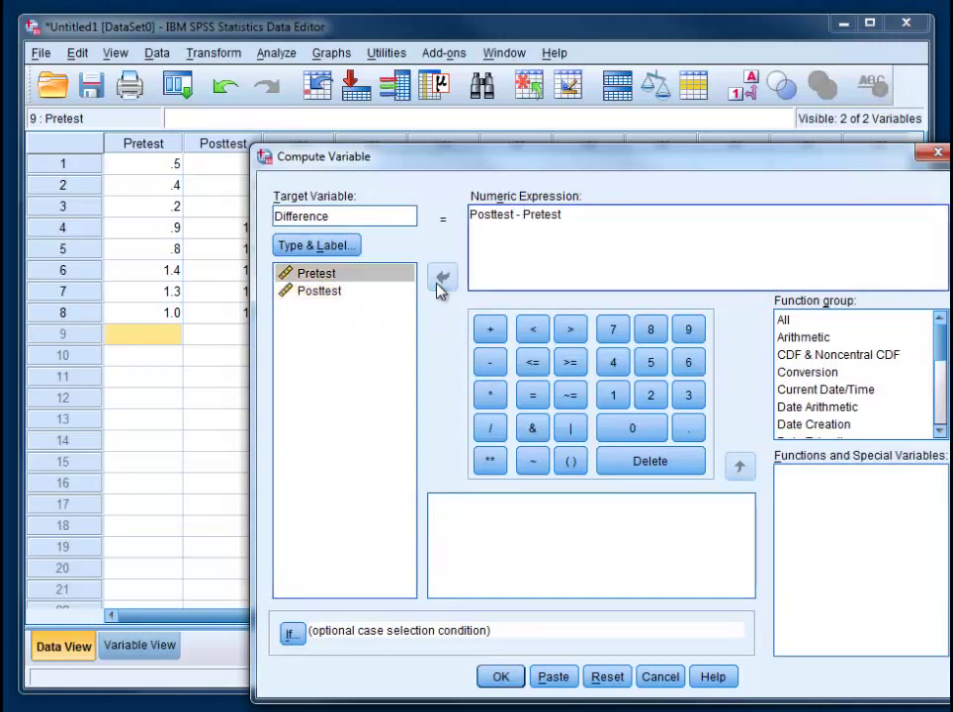
{"action": "left_click", "coordinate": [502, 678]}
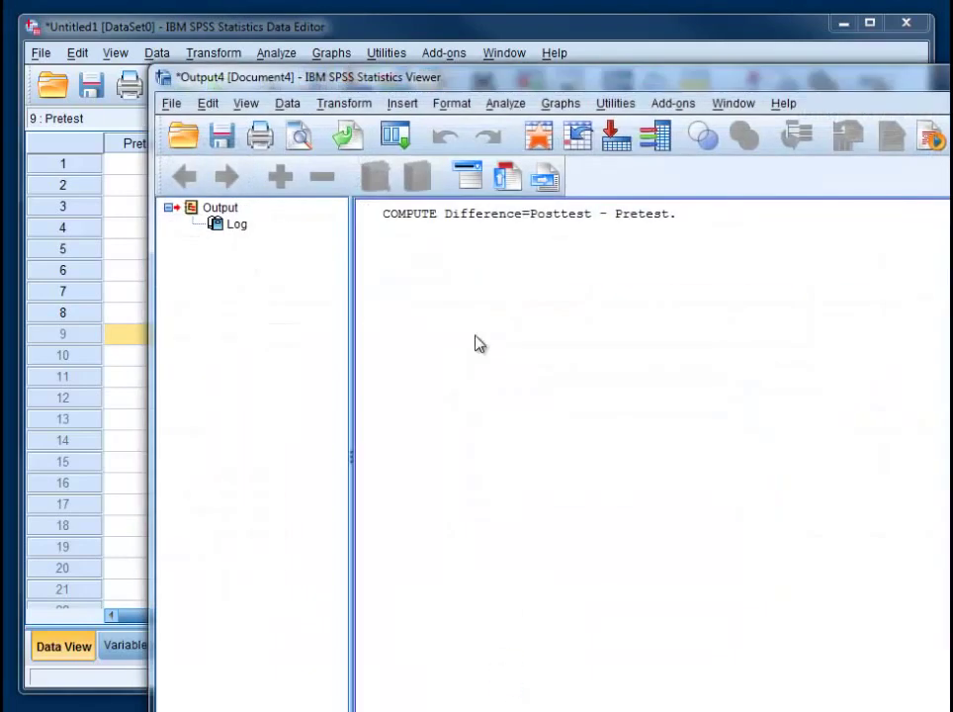
{"action": "left_click_drag", "start_coordinate": [470, 78], "coordinate": [369, 44]}
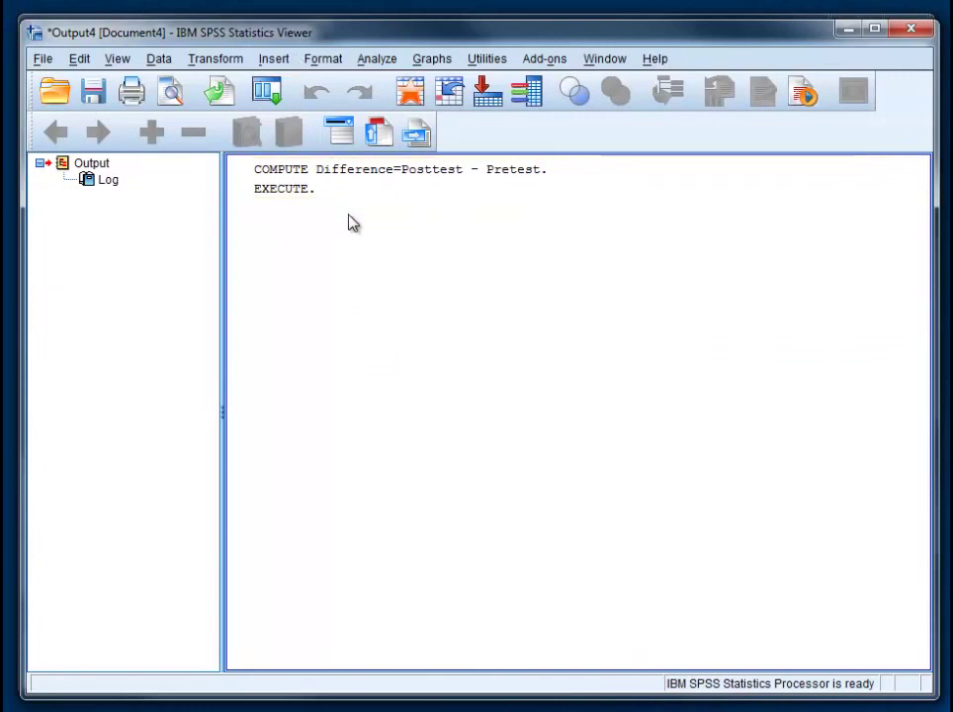
- Minimize the Output Viewer and narrow the Difference column in the Data Editor
{"action": "left_click", "coordinate": [845, 30]}
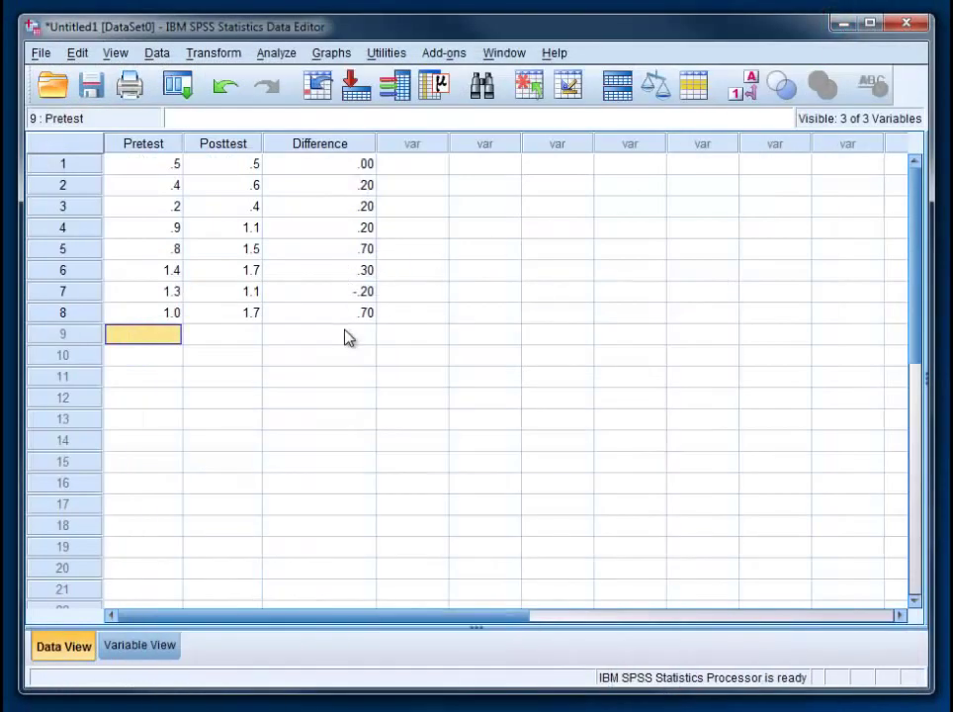
{"action": "left_click_drag", "start_coordinate": [374, 143], "coordinate": [341, 143]}
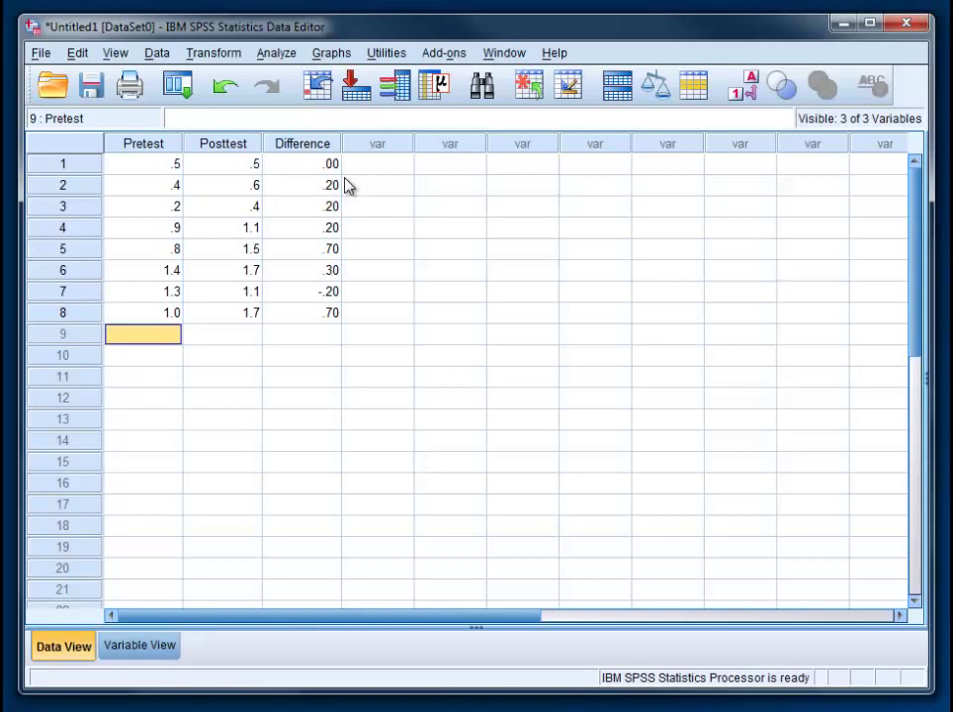
- Start an Explore analysis with Difference as the dependent variable
{"action": "left_click", "coordinate": [277, 55]}
{"action": "mouse_move", "coordinate": [294, 108]}
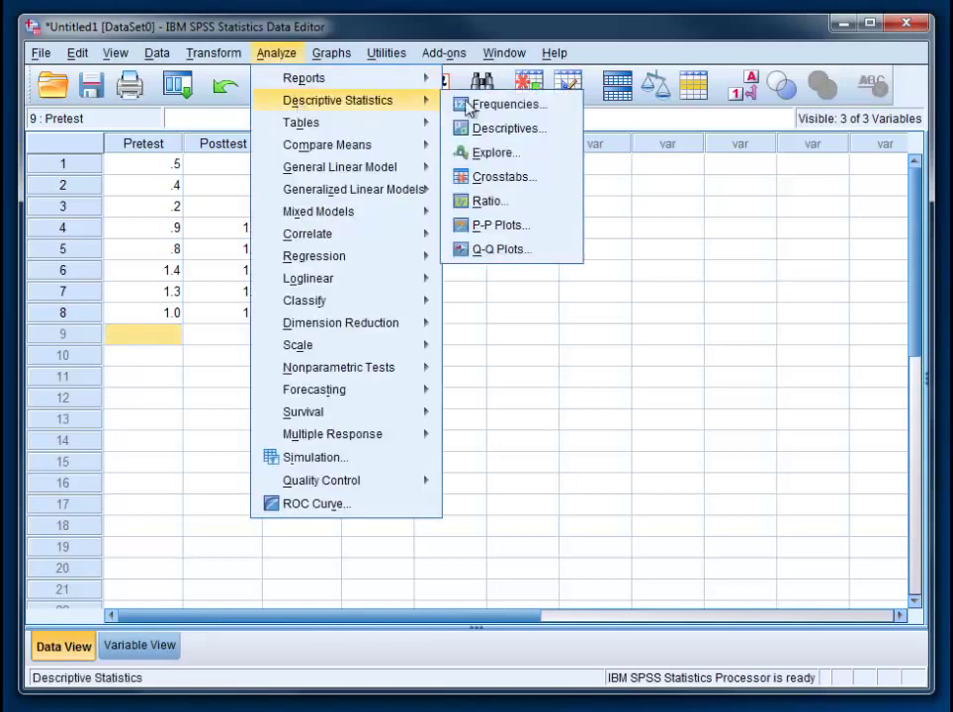
{"action": "left_click", "coordinate": [512, 156]}
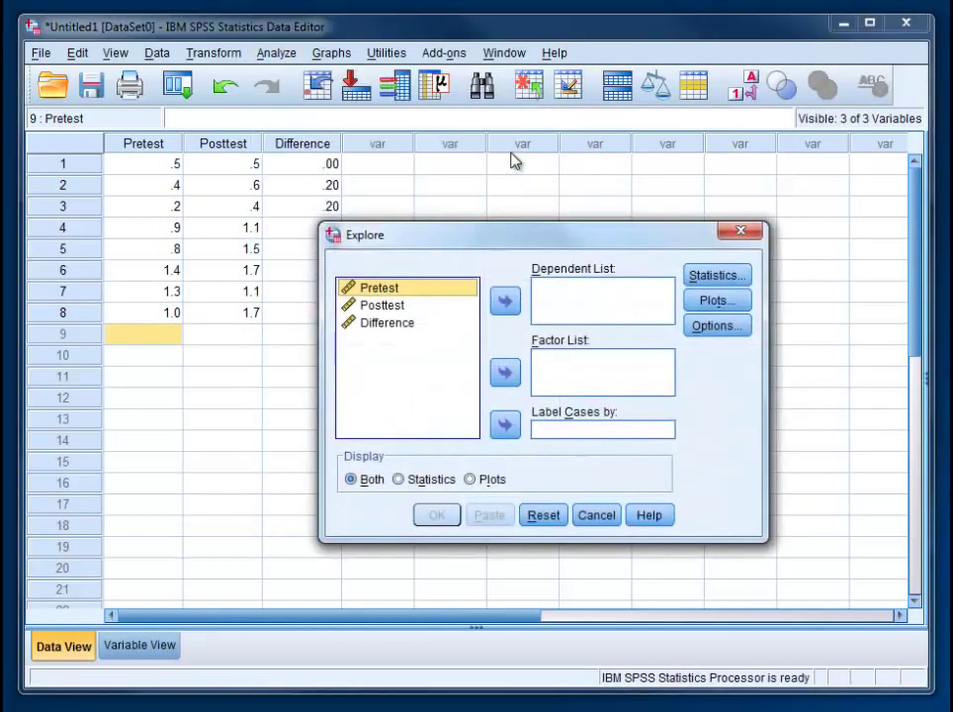
{"action": "left_click", "coordinate": [406, 326]}
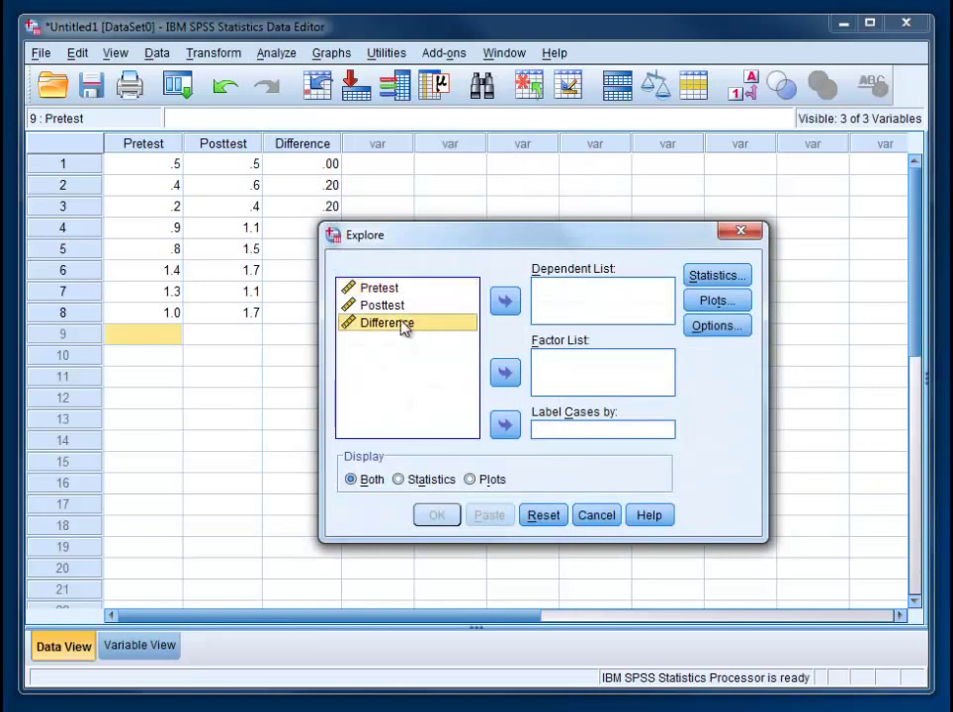
{"action": "left_click", "coordinate": [505, 303]}
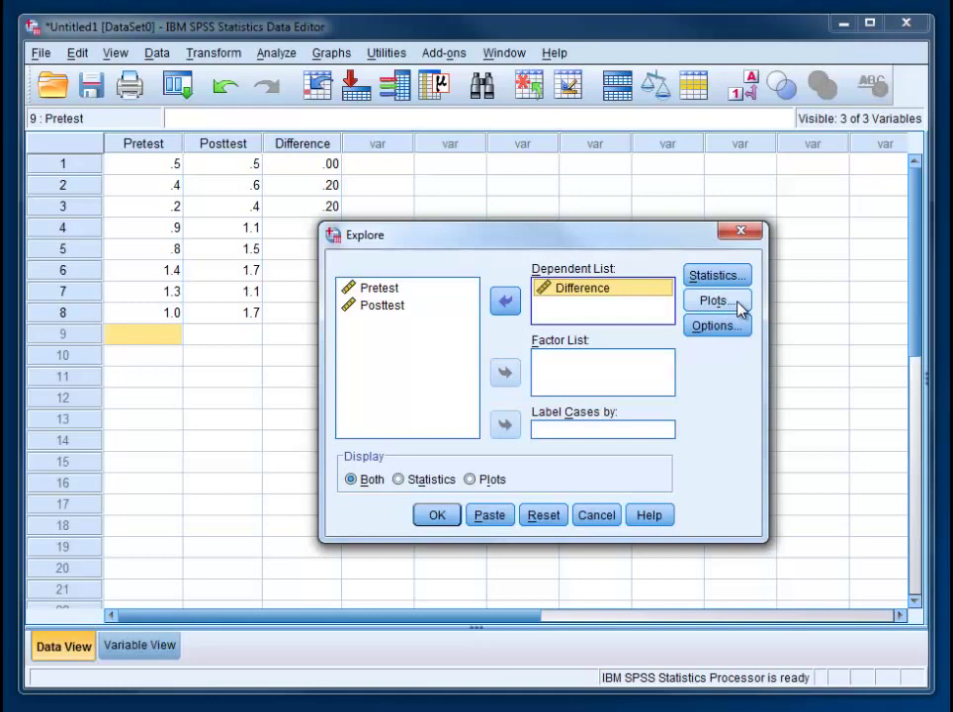
- Request normality plots with tests, omit the stem-and-leaf plot, and run Explore
{"action": "left_click", "coordinate": [740, 304]}
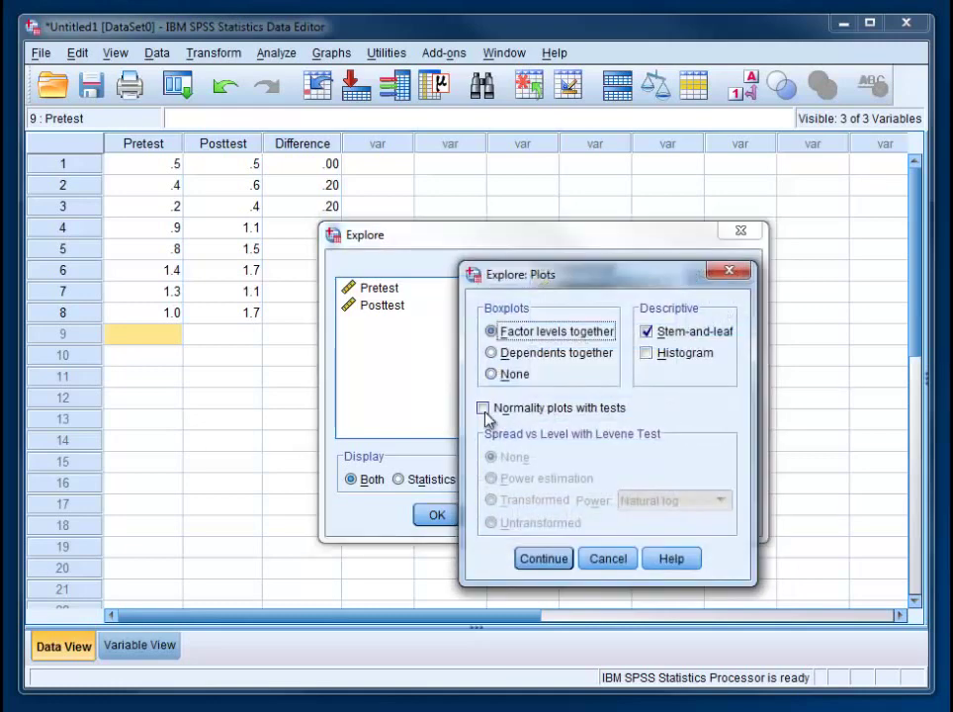
{"action": "left_click", "coordinate": [483, 409]}
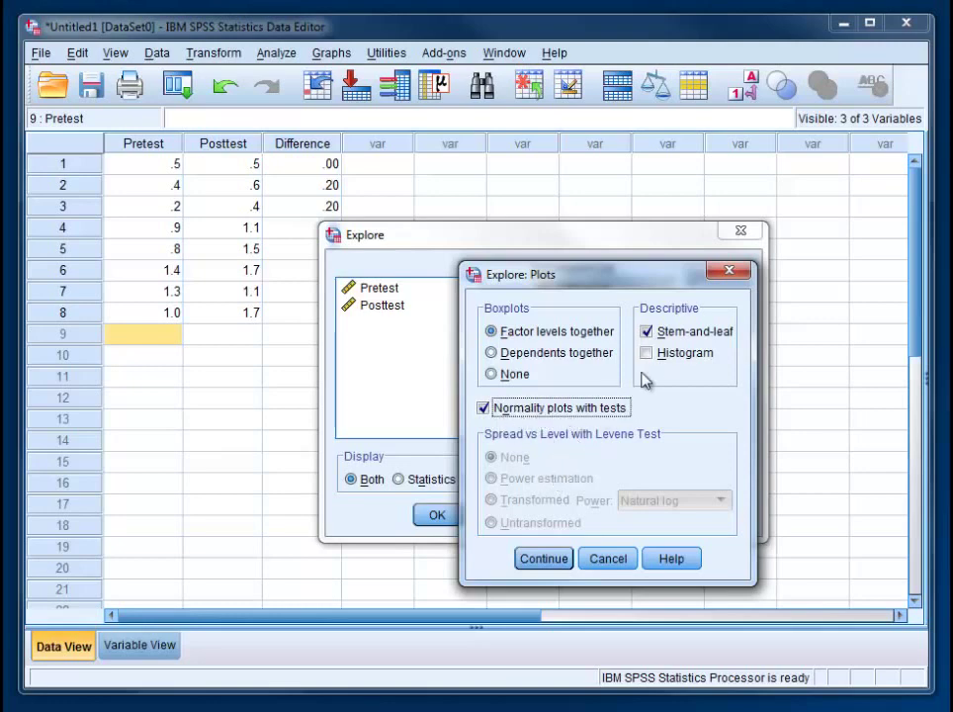
{"action": "left_click", "coordinate": [647, 334]}
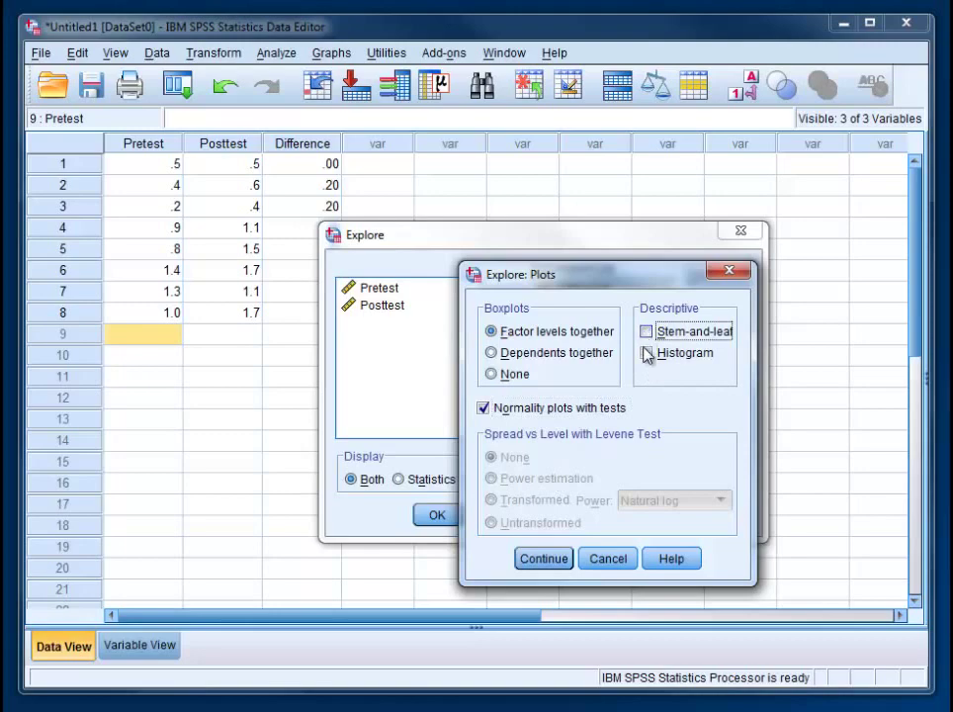
{"action": "left_click", "coordinate": [545, 559]}
{"action": "left_click", "coordinate": [440, 517]}
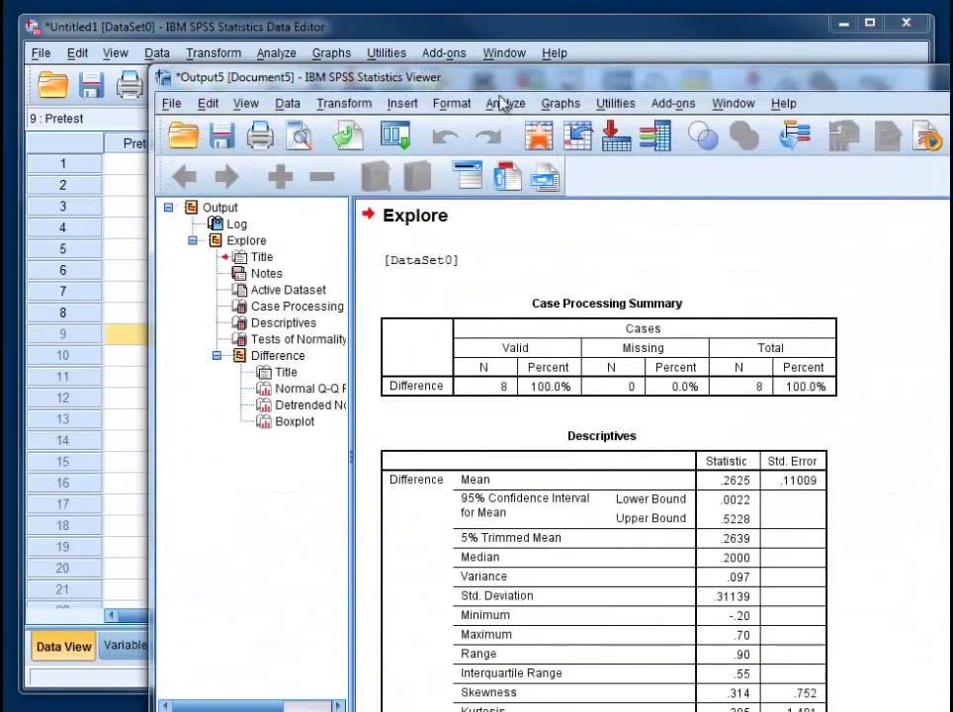
- Maximize the output, review Tests of Normality (Shapiro-Wilk Sig. .316), then minimize the Viewer
{"action": "double_click", "coordinate": [471, 79]}
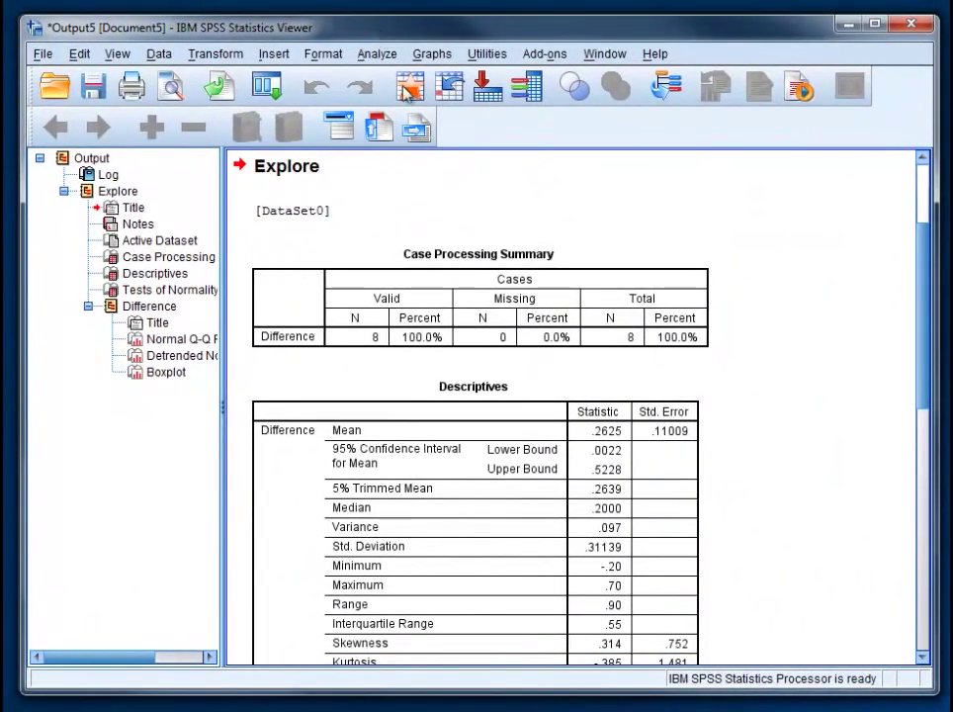
{"action": "left_click_drag", "start_coordinate": [919, 258], "coordinate": [916, 349]}
{"action": "left_click", "coordinate": [477, 305]}
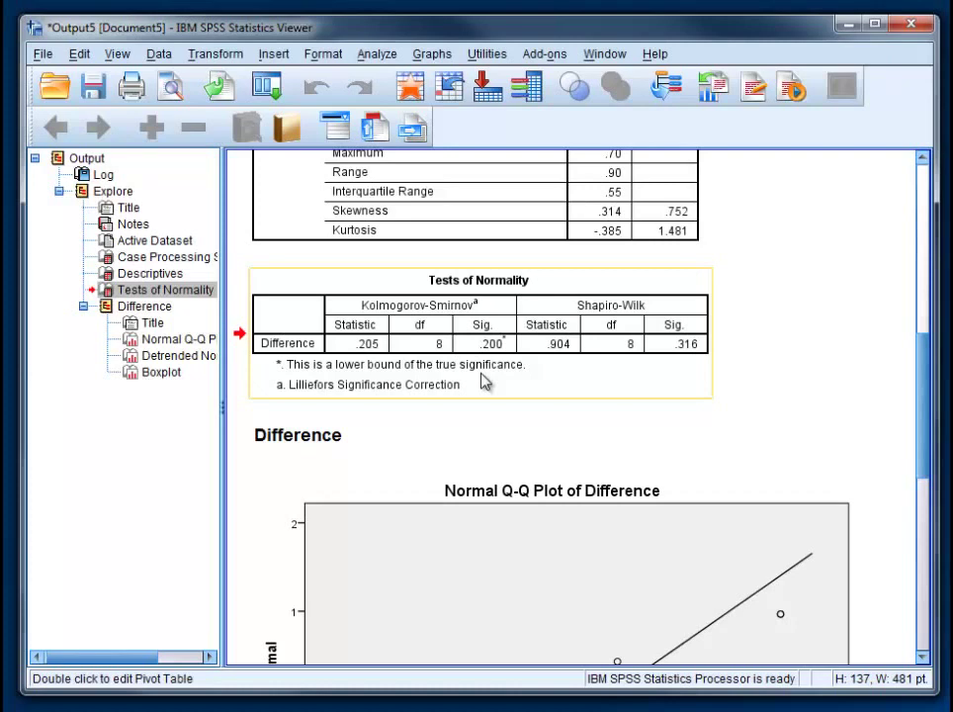
{"action": "left_click", "coordinate": [731, 198]}
{"action": "left_click", "coordinate": [843, 24]}
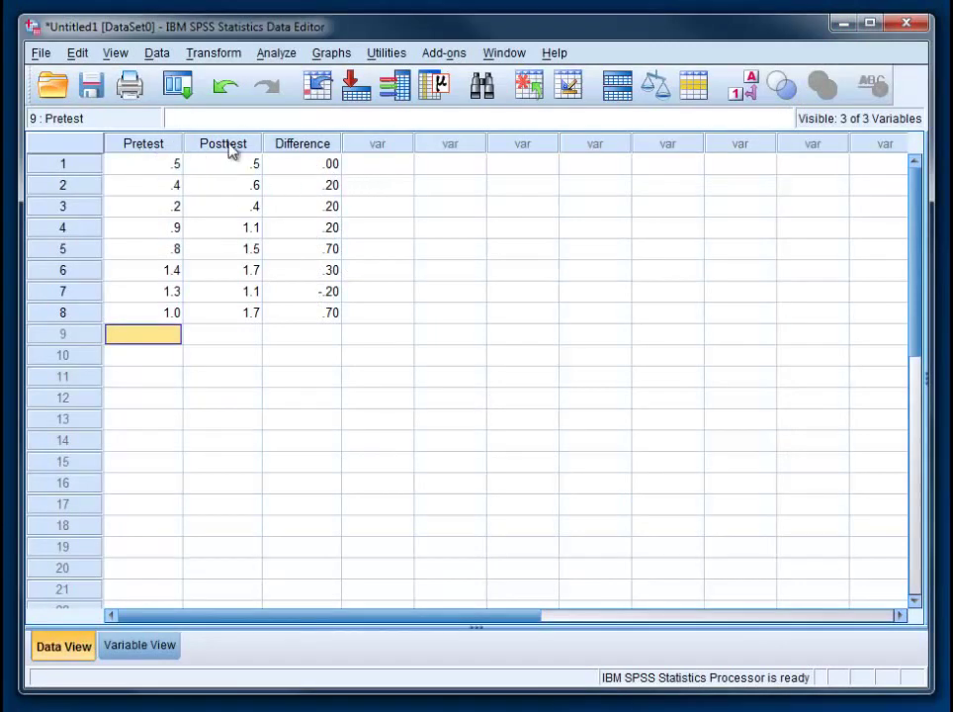
- Open Paired-Samples T Test and set Pretest and Posttest as Pair 1
{"action": "left_click", "coordinate": [268, 56]}
{"action": "mouse_move", "coordinate": [283, 146]}
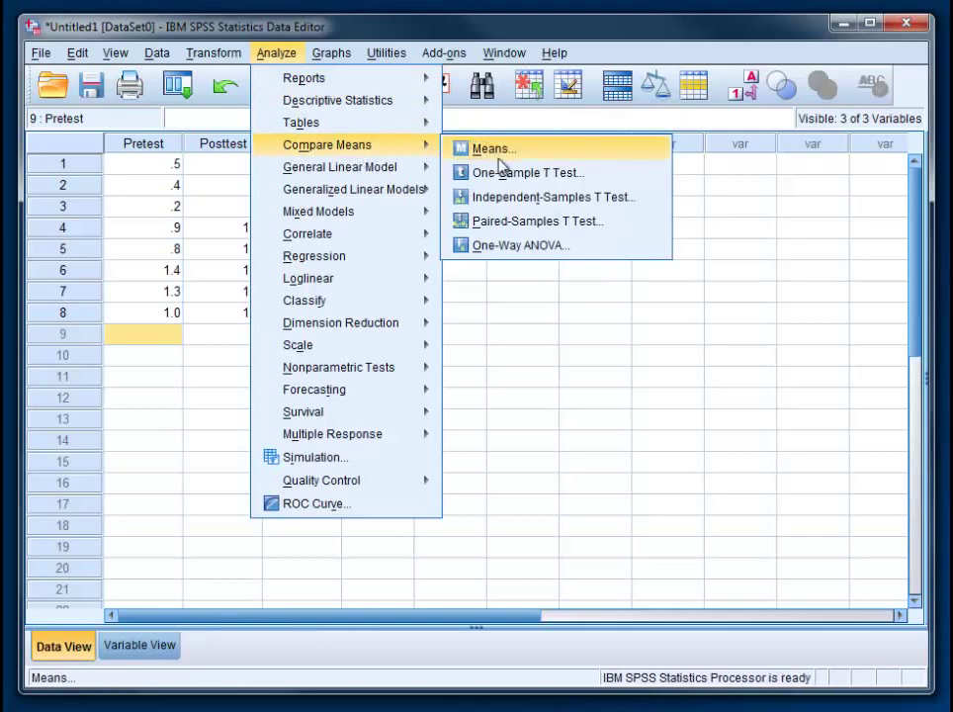
{"action": "left_click", "coordinate": [615, 231]}
{"action": "left_click_drag", "start_coordinate": [170, 15], "coordinate": [524, 166]}
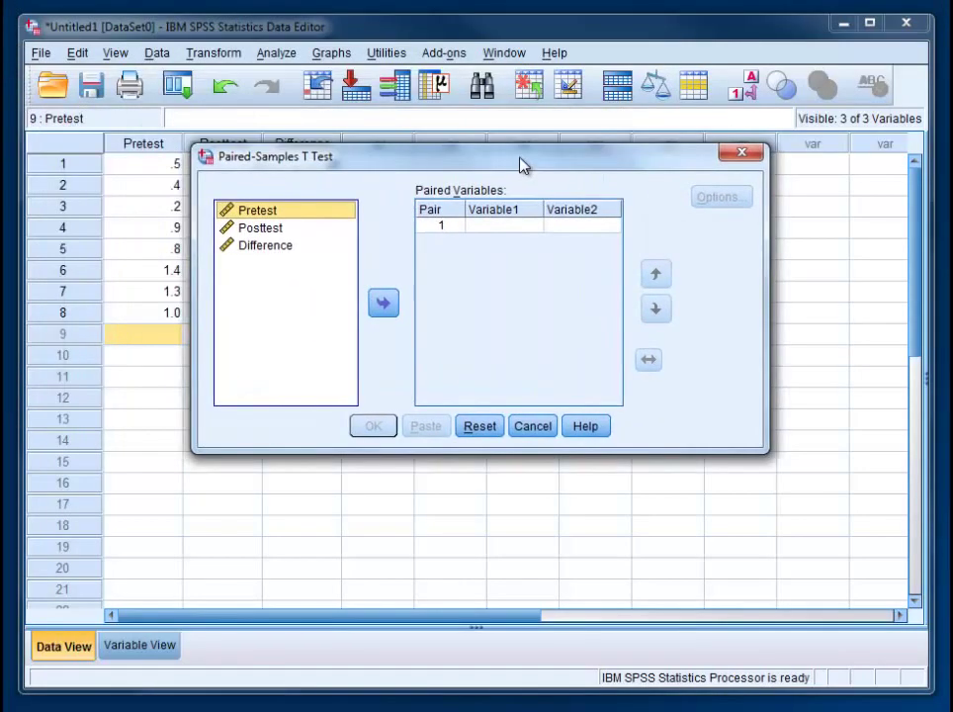
{"action": "left_click", "coordinate": [291, 230], "text": "ctrl"}
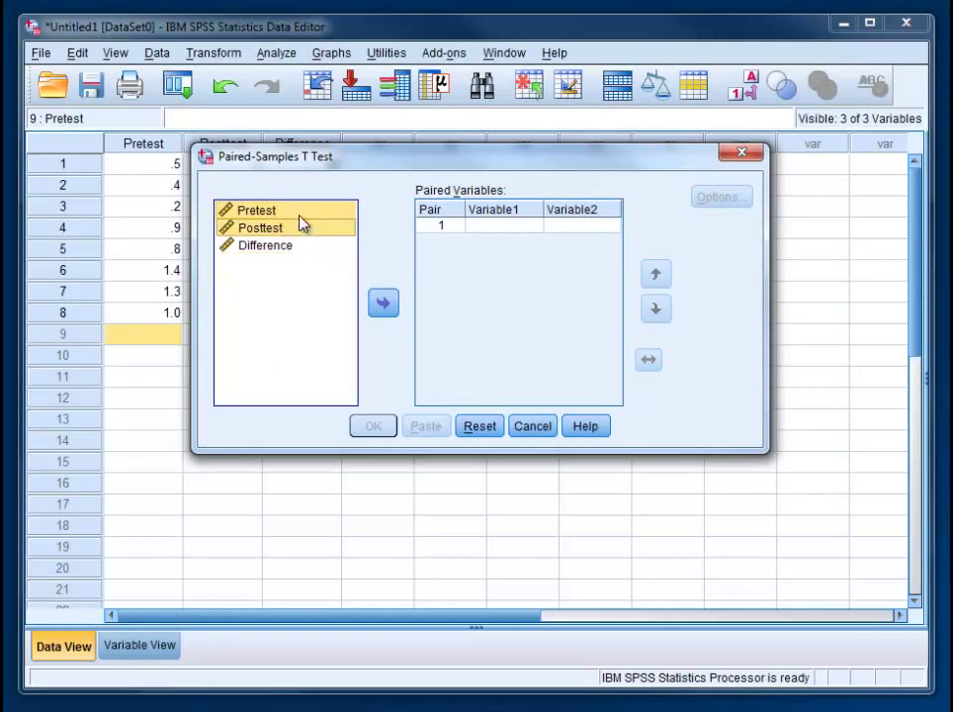
{"action": "left_click_drag", "start_coordinate": [303, 221], "coordinate": [508, 233]}
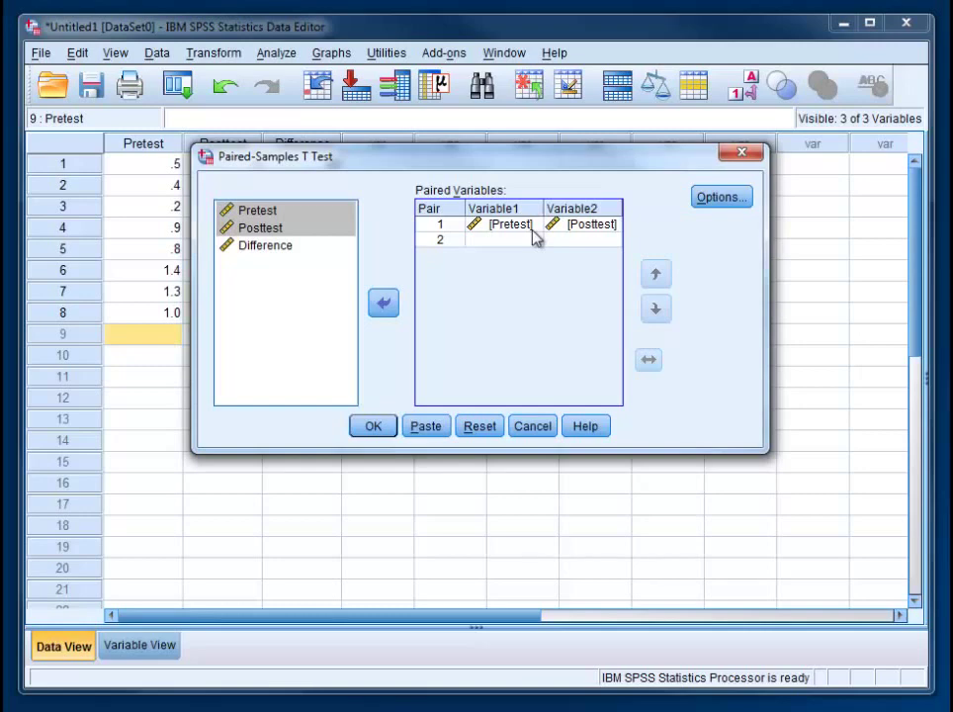
- Run the paired t-test and select the Paired Samples Statistics table
{"action": "left_click", "coordinate": [381, 426]}
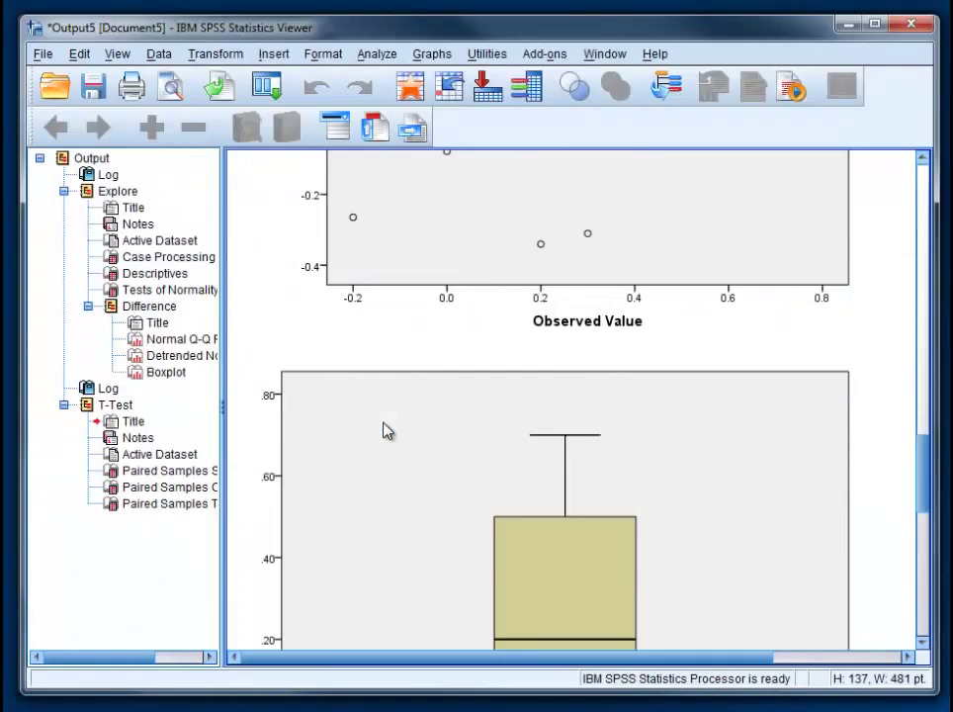
{"action": "scroll", "coordinate": [382, 429], "scroll_direction": "down", "scroll_amount": 5}
{"action": "scroll", "coordinate": [392, 429], "scroll_direction": "down", "scroll_amount": 5}
{"action": "scroll", "coordinate": [389, 395], "scroll_direction": "down", "scroll_amount": 2}
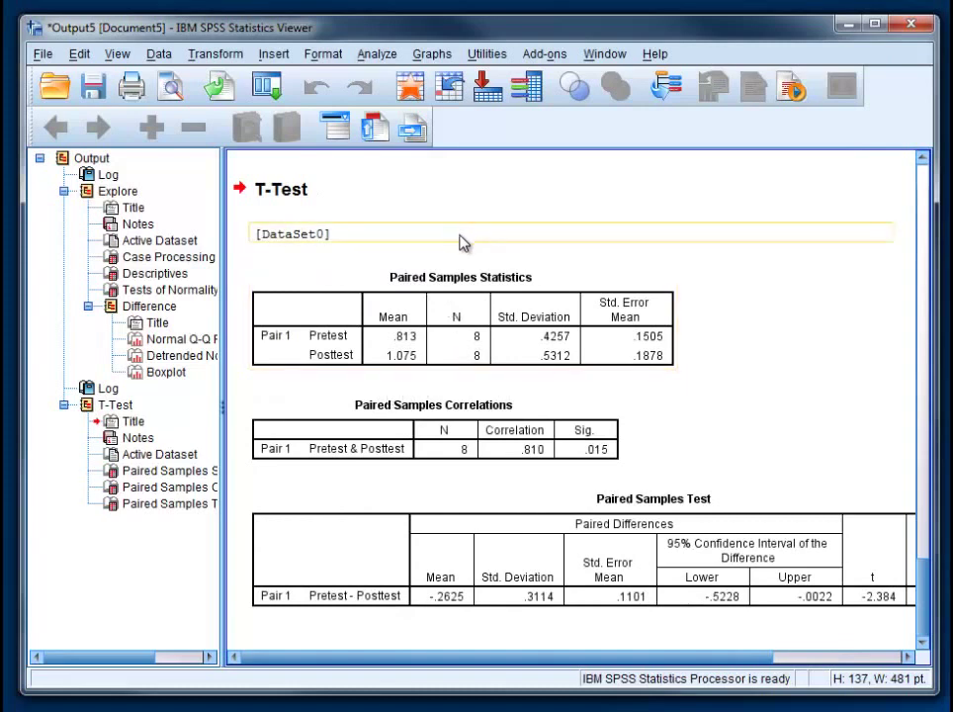
{"action": "left_click", "coordinate": [490, 325]}
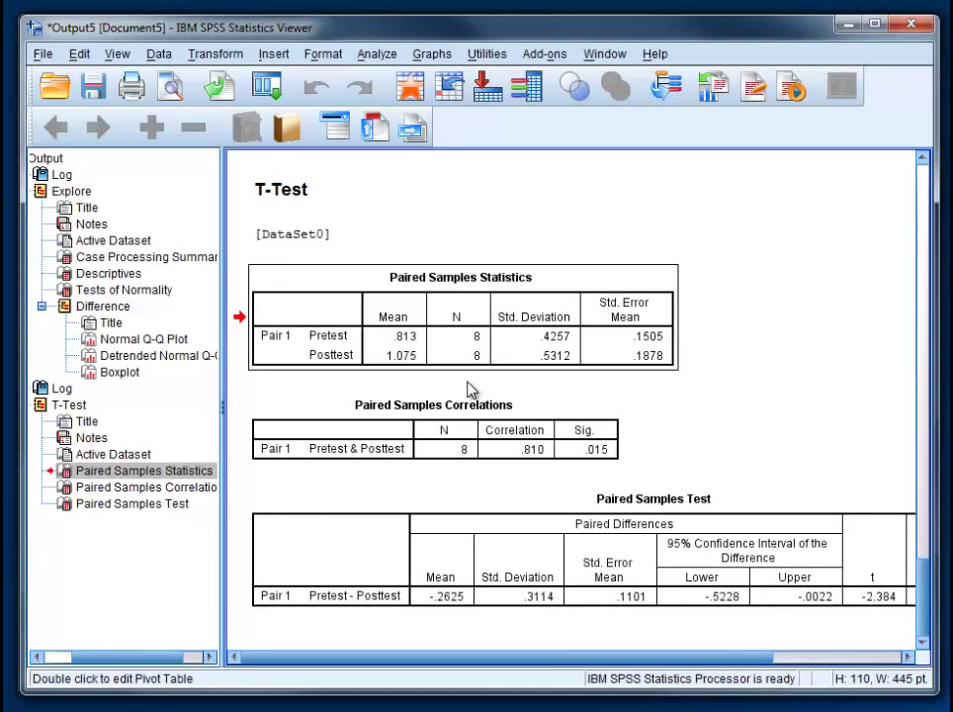
- Review the Paired Samples Correlations and Paired Samples Test tables (t = -2.384)
{"action": "left_click", "coordinate": [528, 459]}
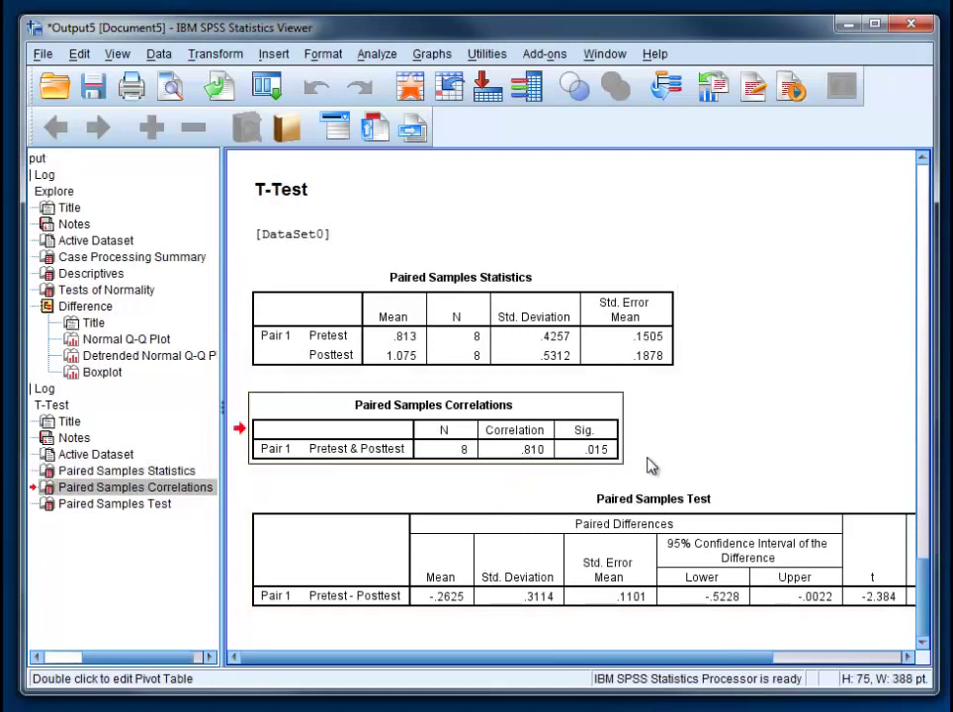
{"action": "double_click", "coordinate": [534, 458]}
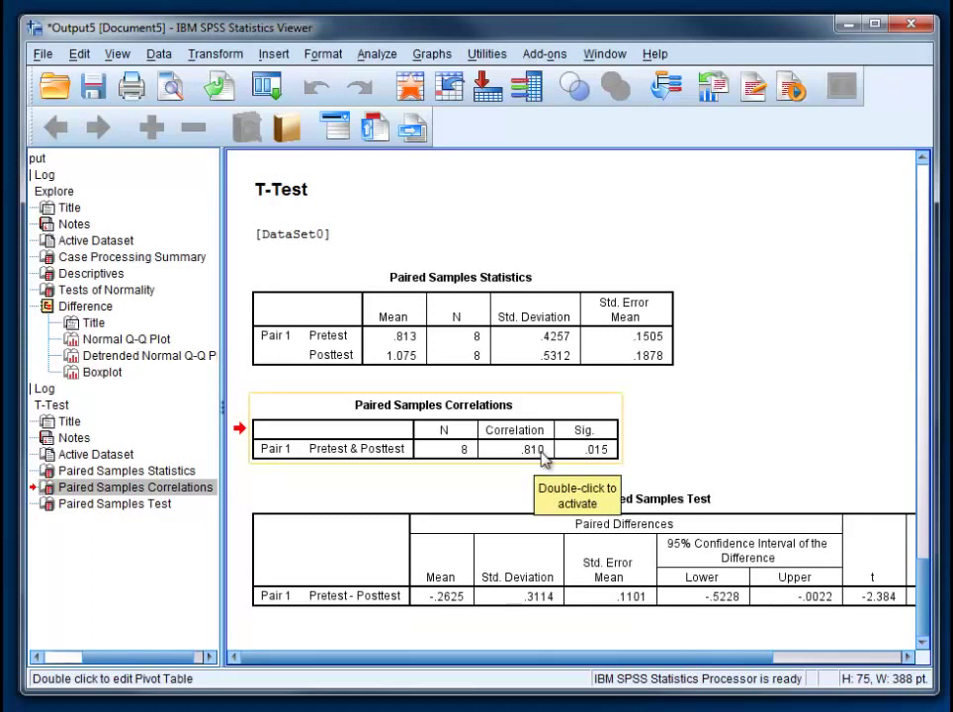
{"action": "left_click", "coordinate": [473, 584]}
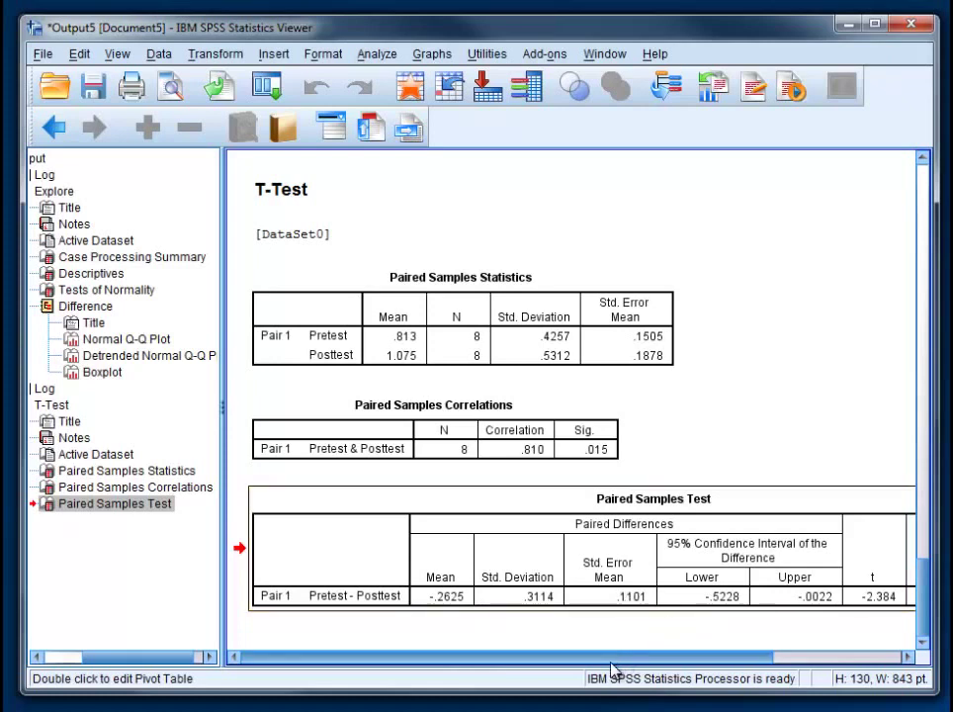
{"action": "left_click_drag", "start_coordinate": [617, 659], "coordinate": [745, 675]}
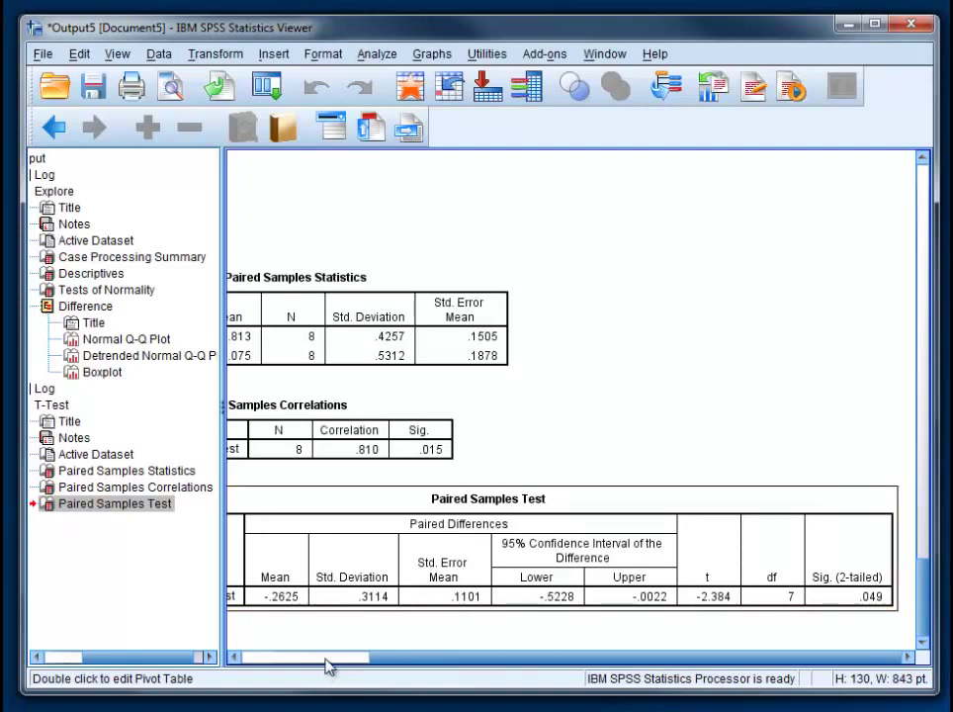
{"action": "left_click_drag", "start_coordinate": [379, 665], "coordinate": [340, 666]}
{"action": "left_click", "coordinate": [423, 346]}
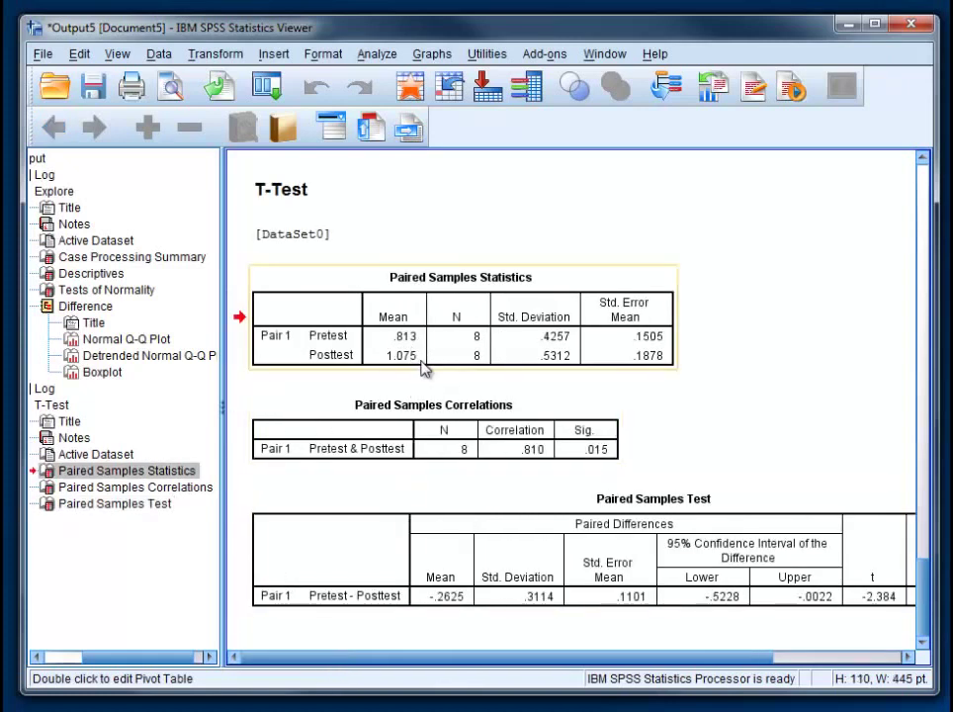